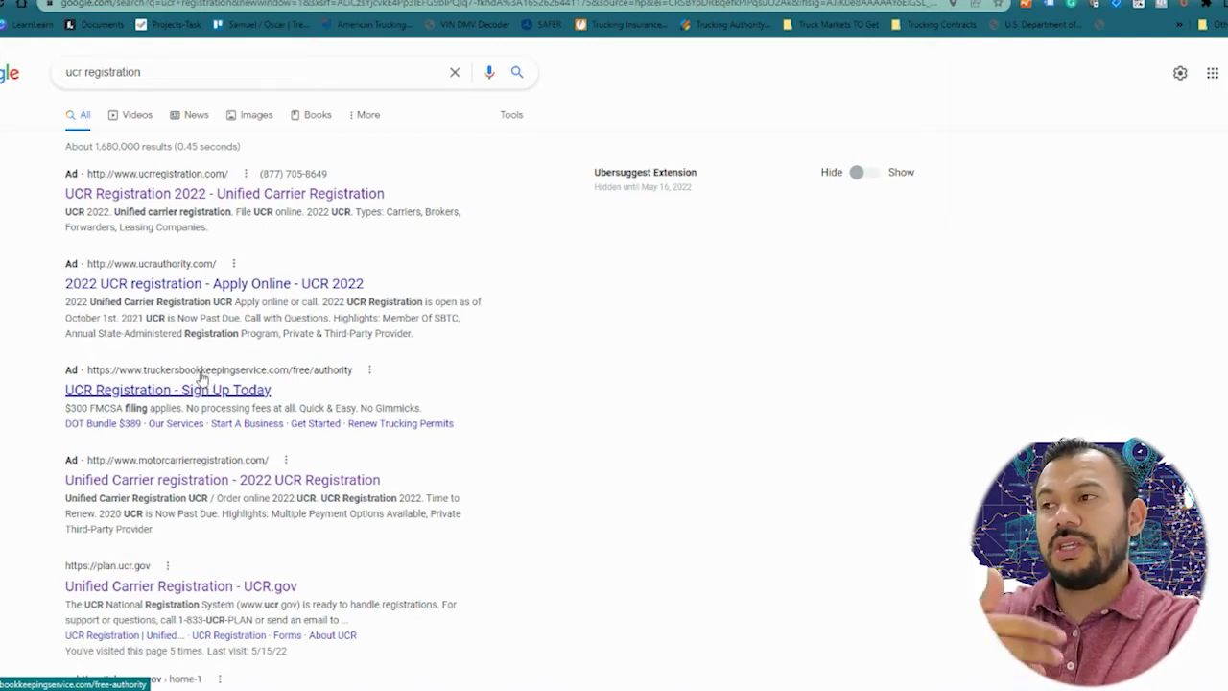
# Step: Open the 'Unified Carrier Registration - UCR.gov' result from the Google search results
pyautogui.scroll(-3, 197, 195)
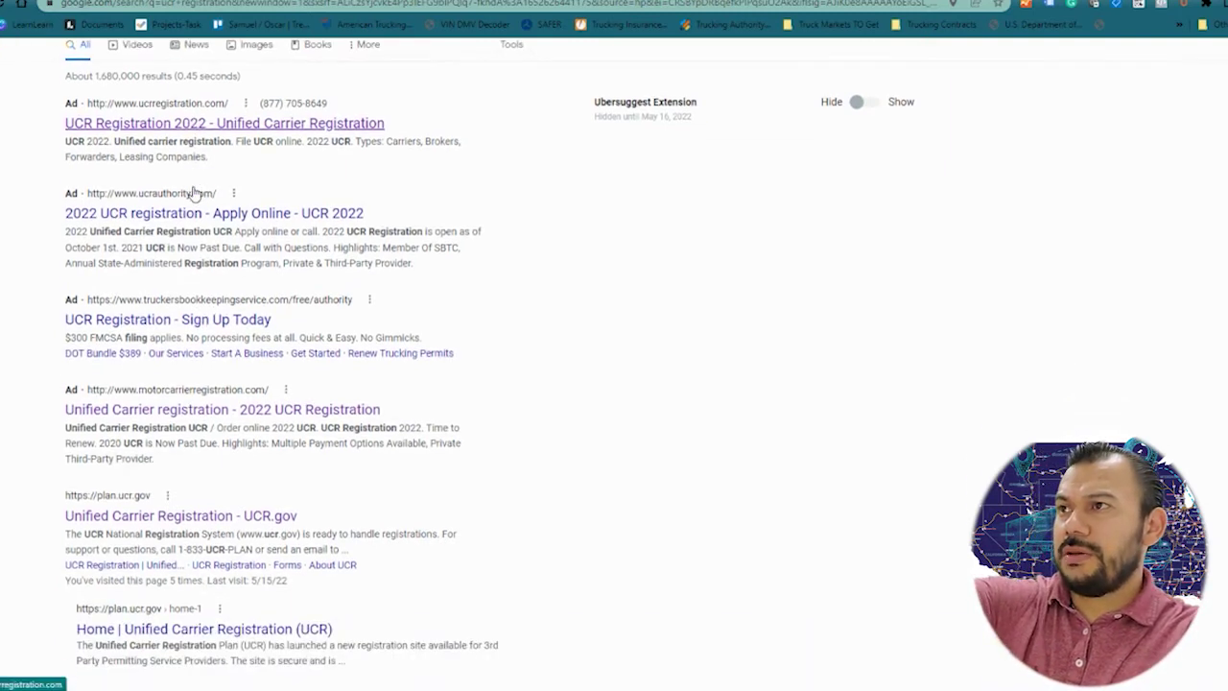
pyautogui.scroll(-2, 191, 189)
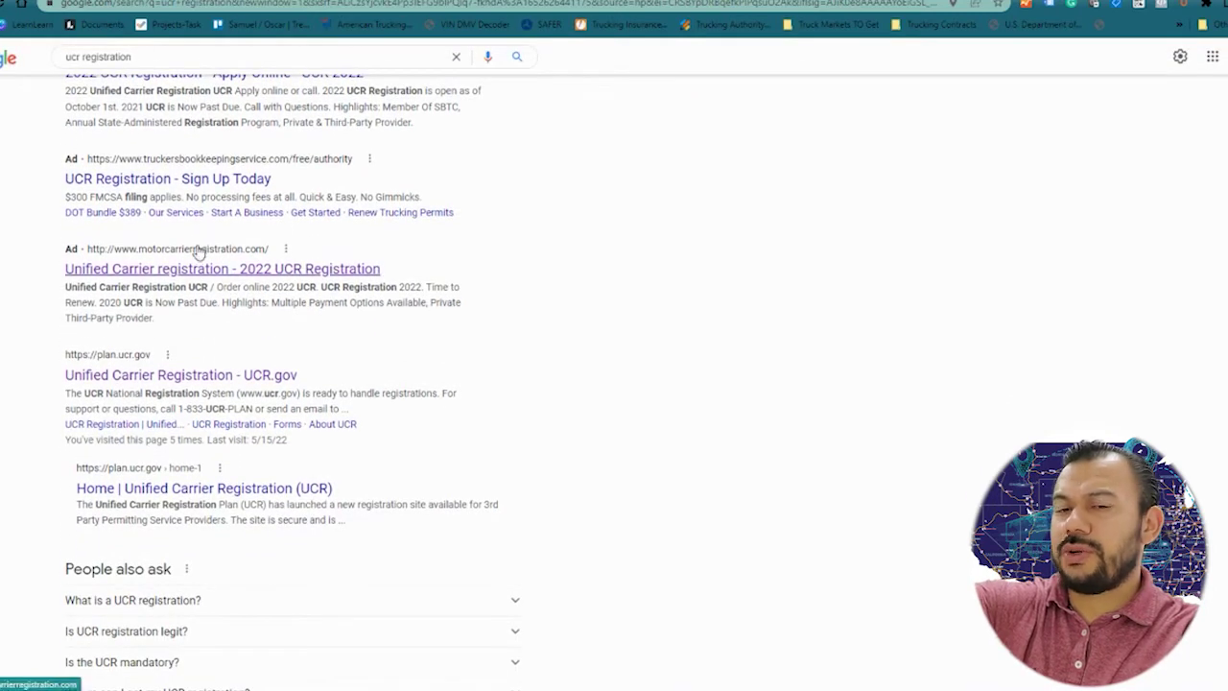
pyautogui.scroll(-2, 201, 285)
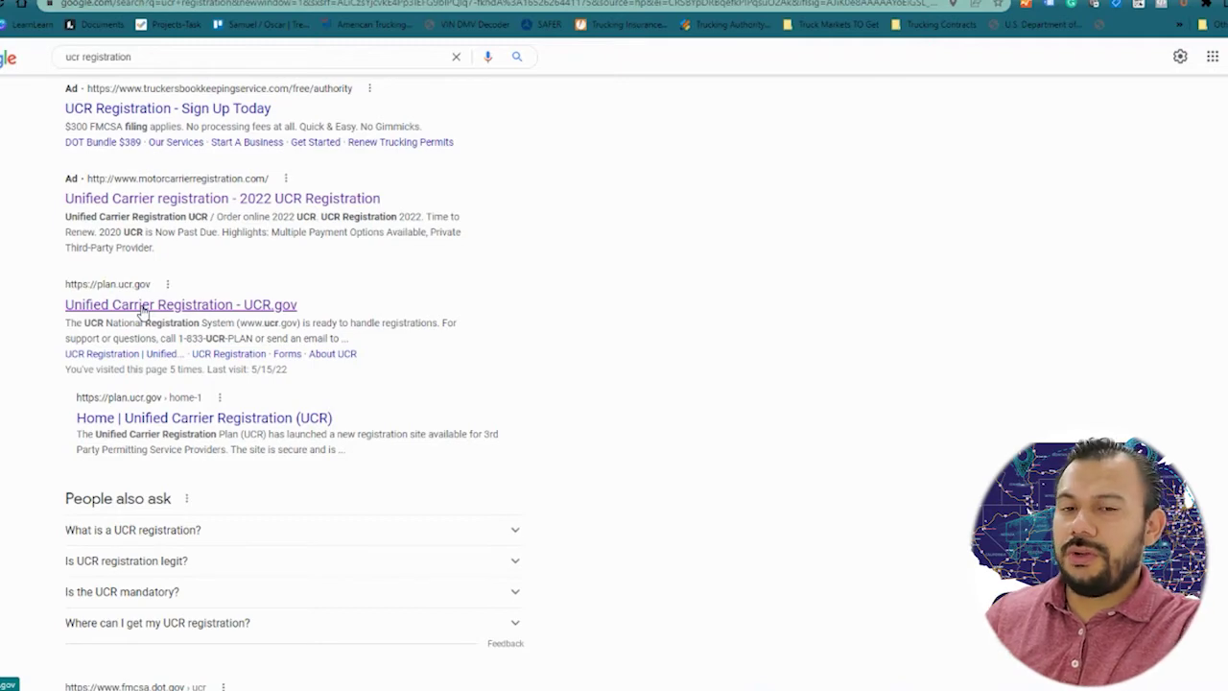
pyautogui.click(142, 307)
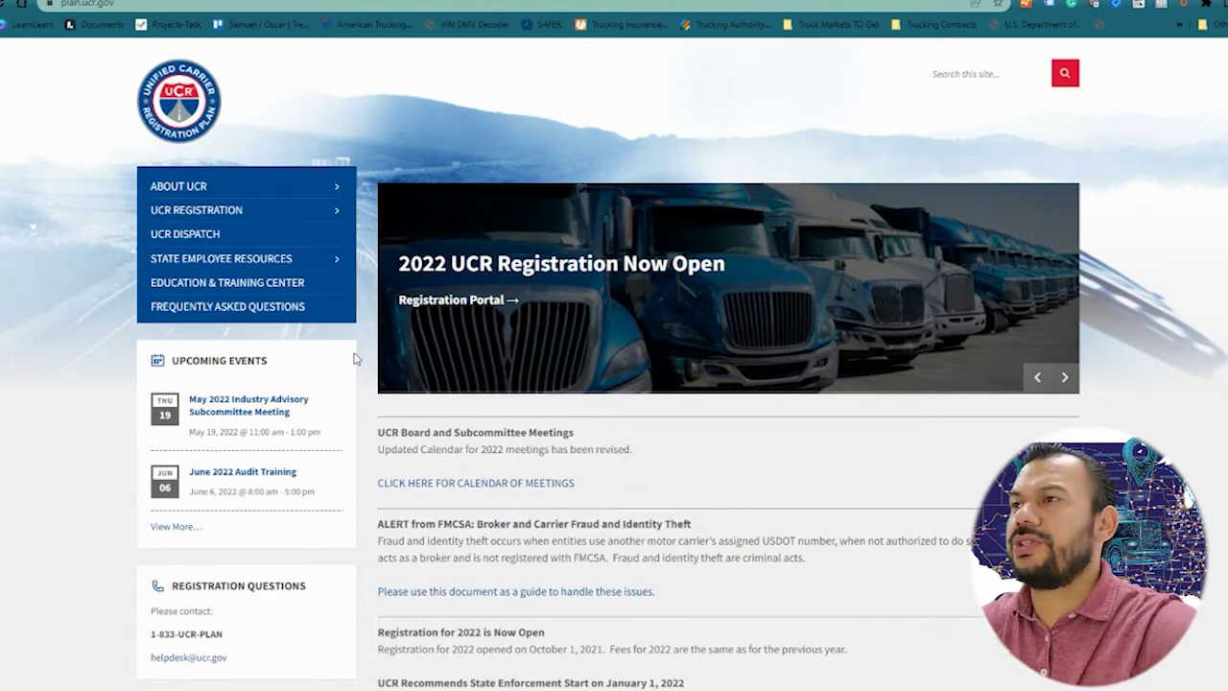
# Step: Choose 'Click here to Register for UCR' under the UCR REGISTRATION menu
pyautogui.moveTo(209, 192)
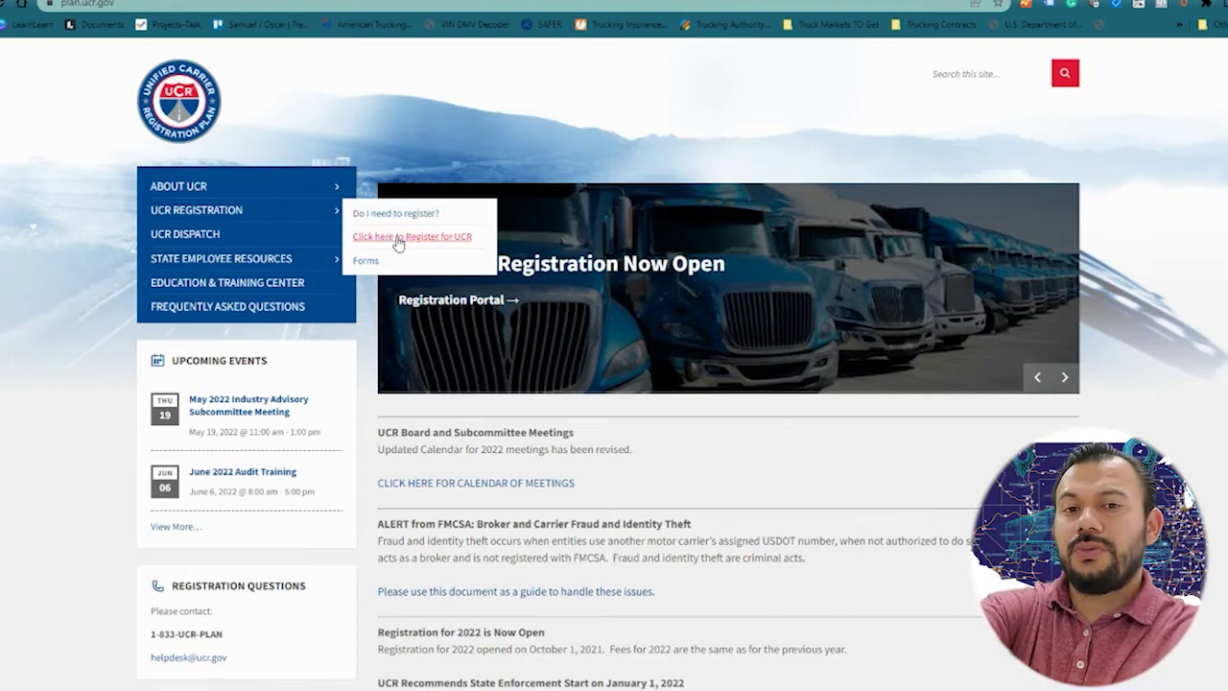
pyautogui.click(398, 242)
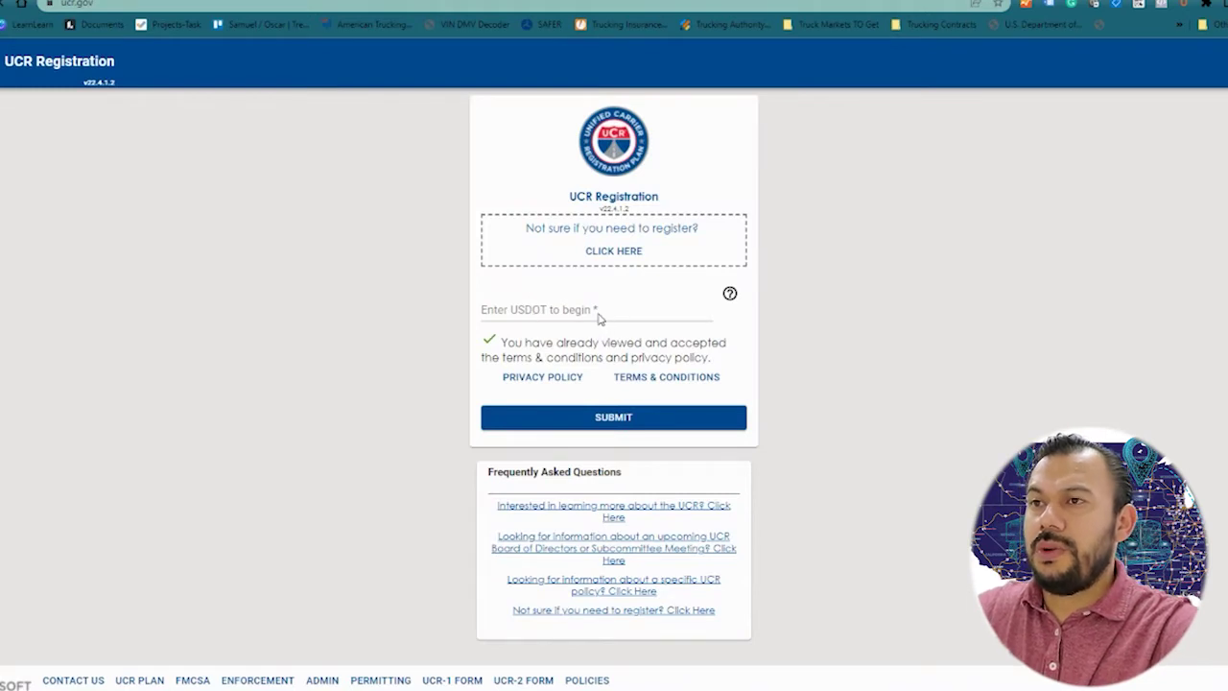
# Step: Look up the carrier's USDOT number, then re-enter it on the 'Is this you?' page to confirm
pyautogui.click(574, 313)
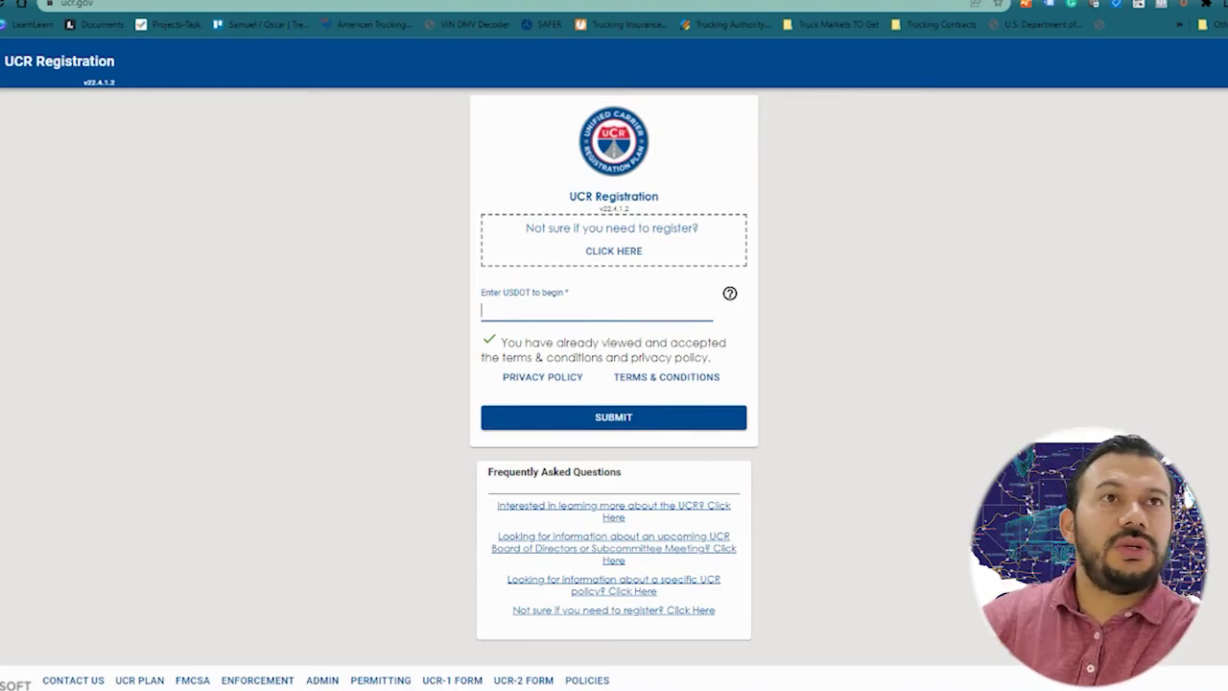
pyautogui.click(566, 315)
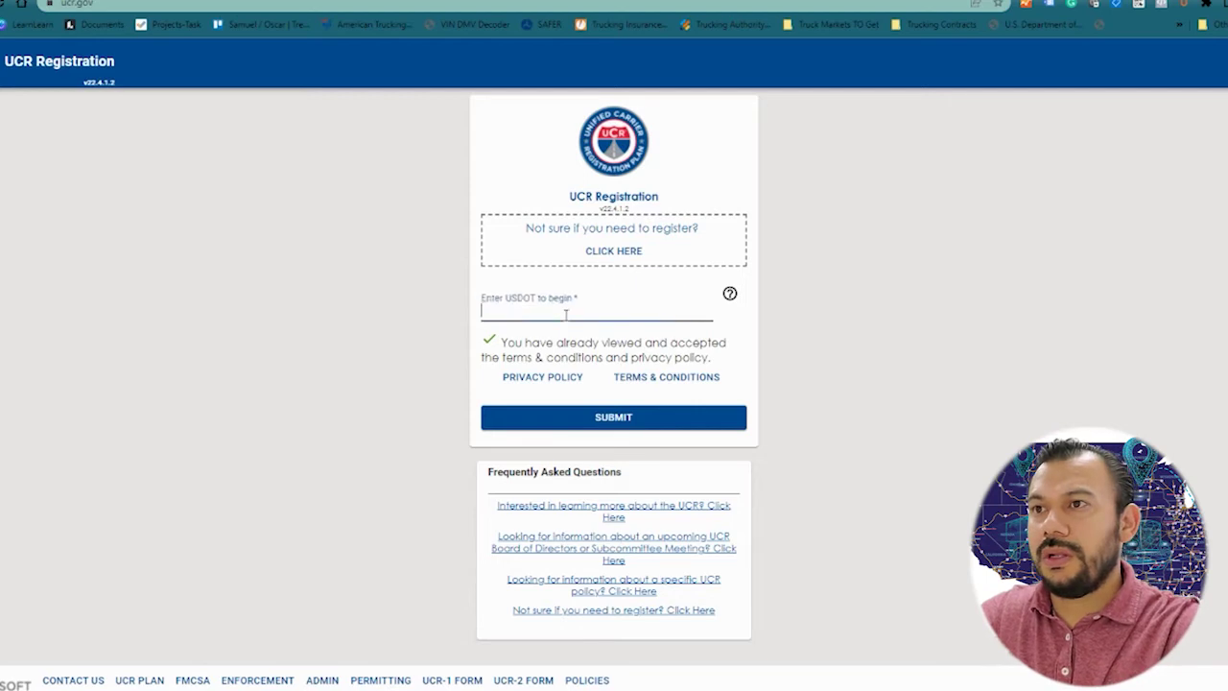
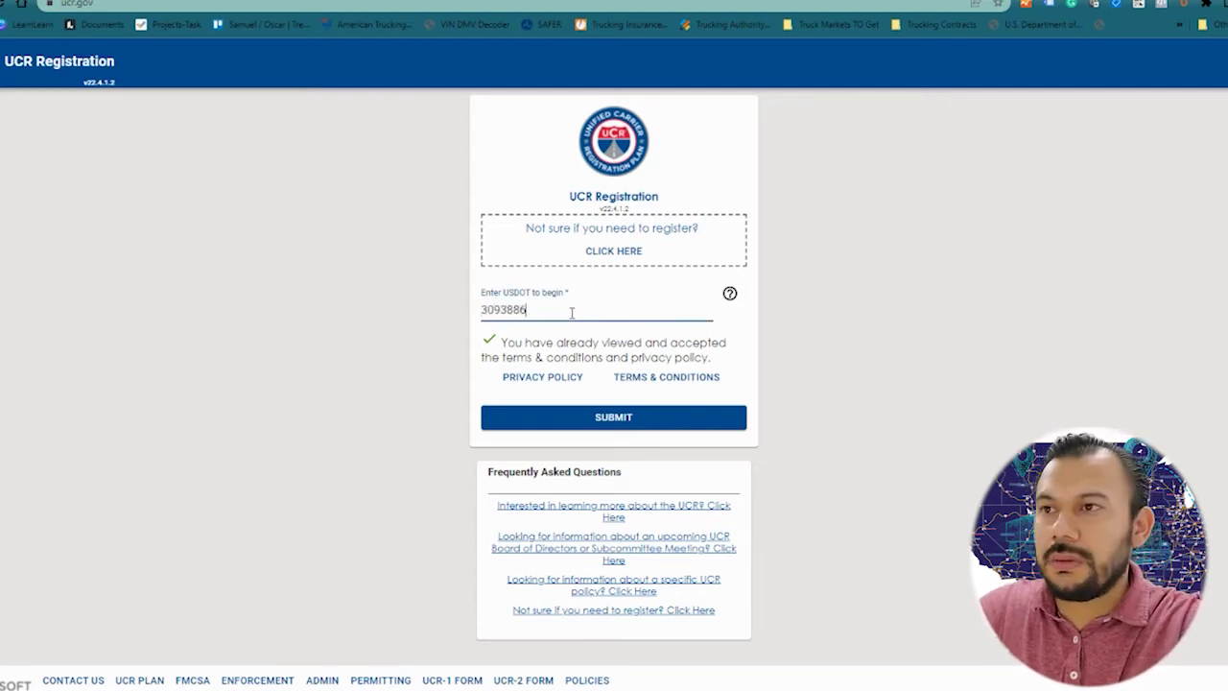
pyautogui.press('Return')
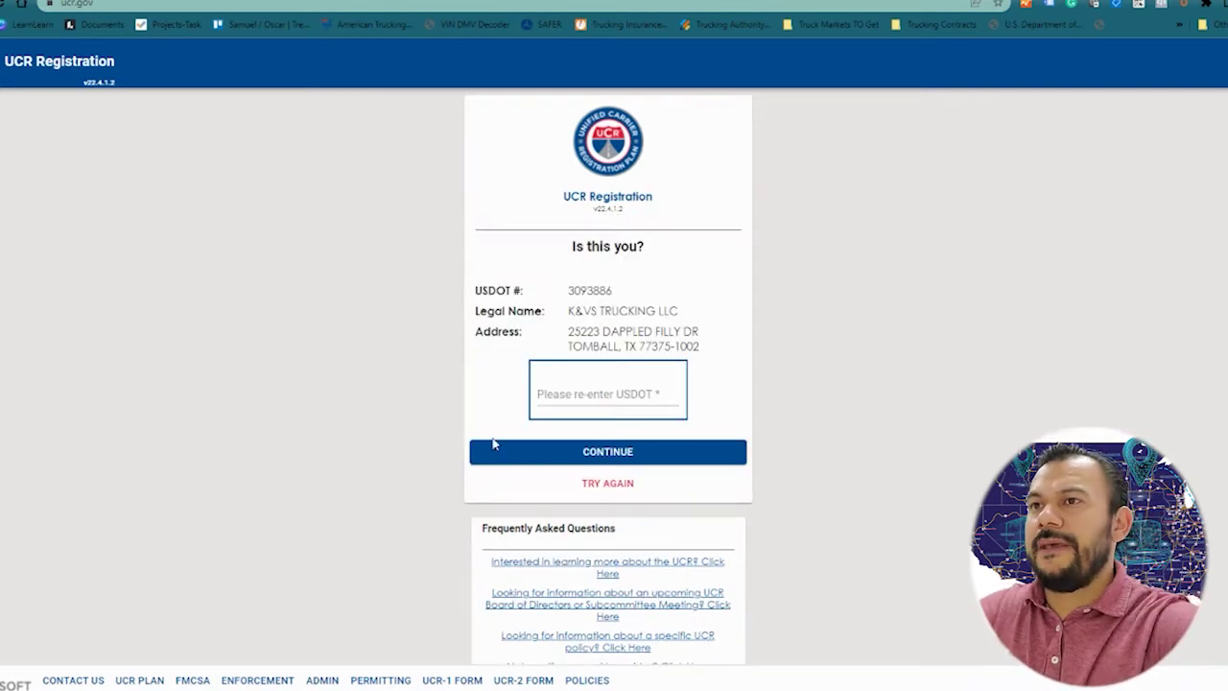
pyautogui.click(594, 398)
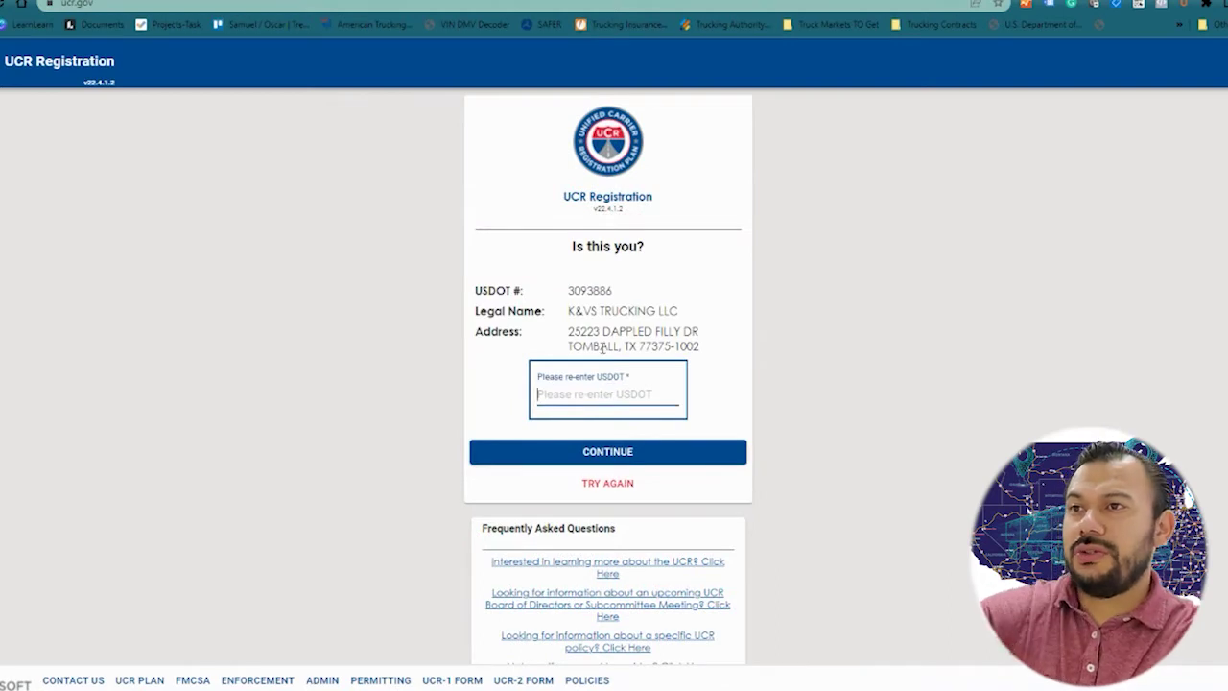
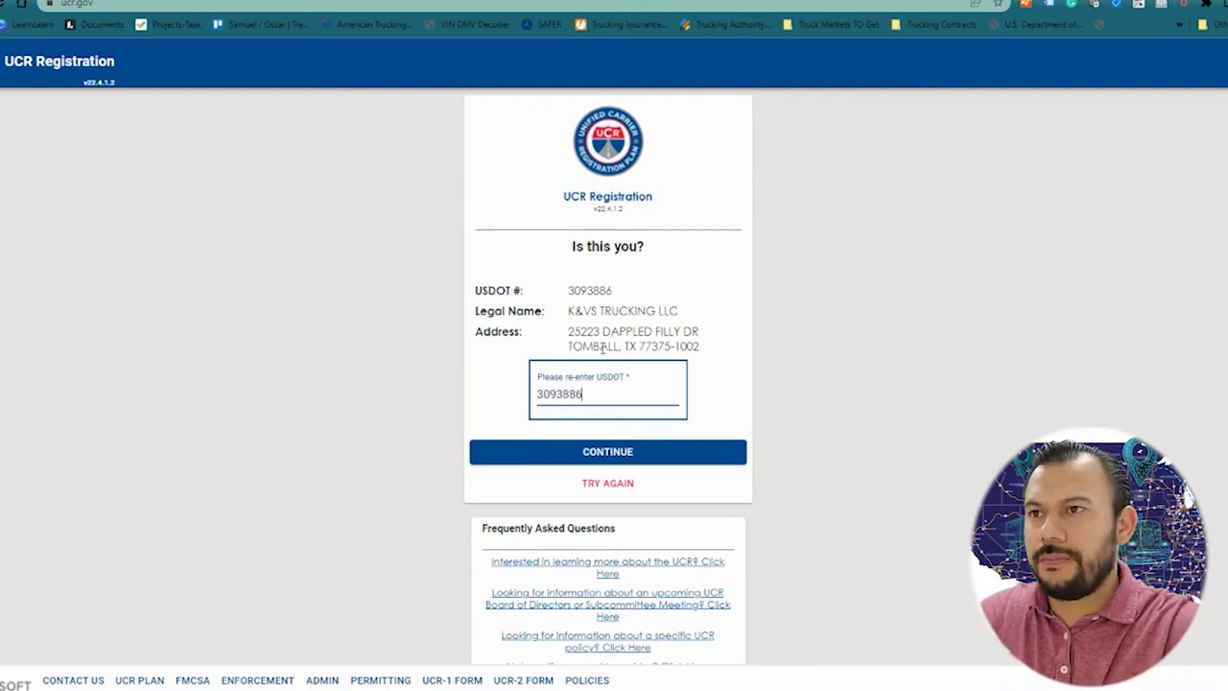
pyautogui.press('Return')
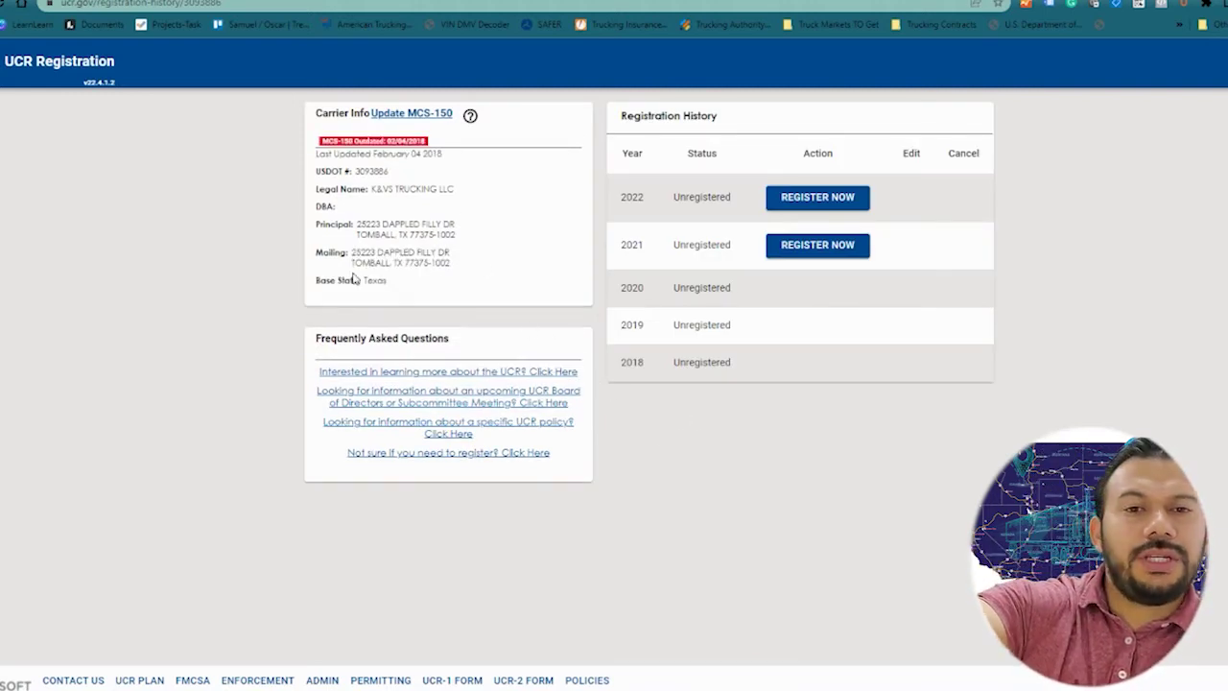
# Step: Note the Texas base state, then choose REGISTER NOW on the 2022 registration row
pyautogui.moveTo(380, 288); pyautogui.dragTo(320, 280)
pyautogui.click(505, 296)
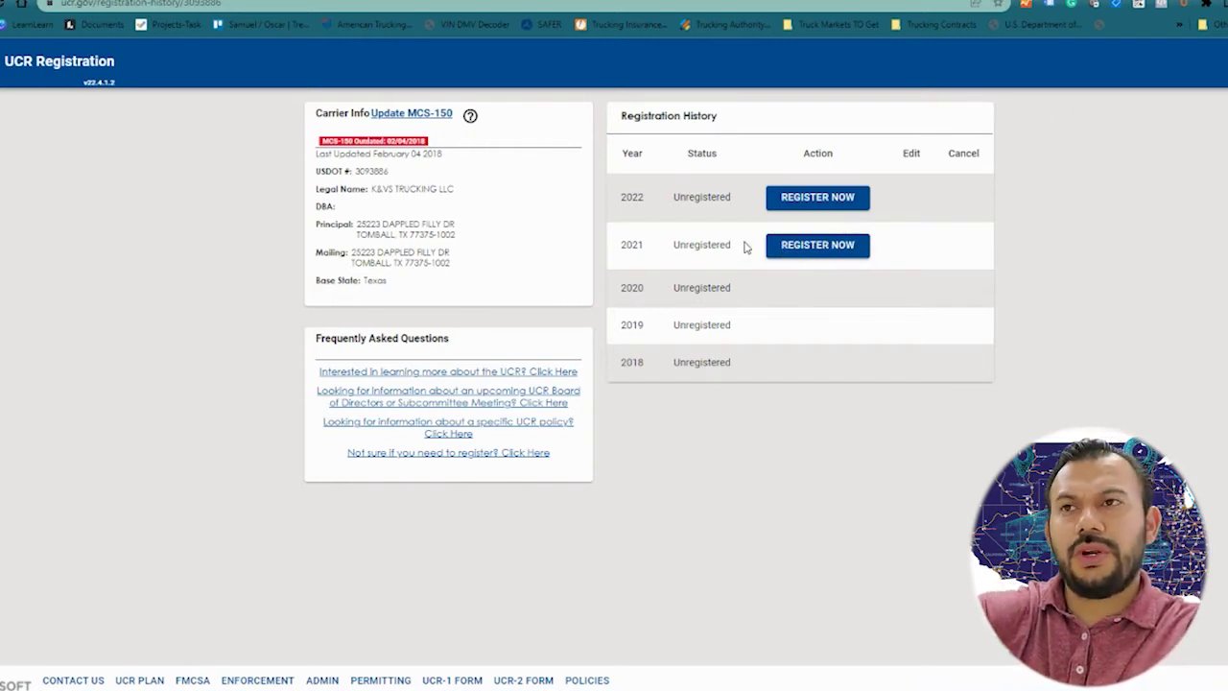
pyautogui.click(821, 208)
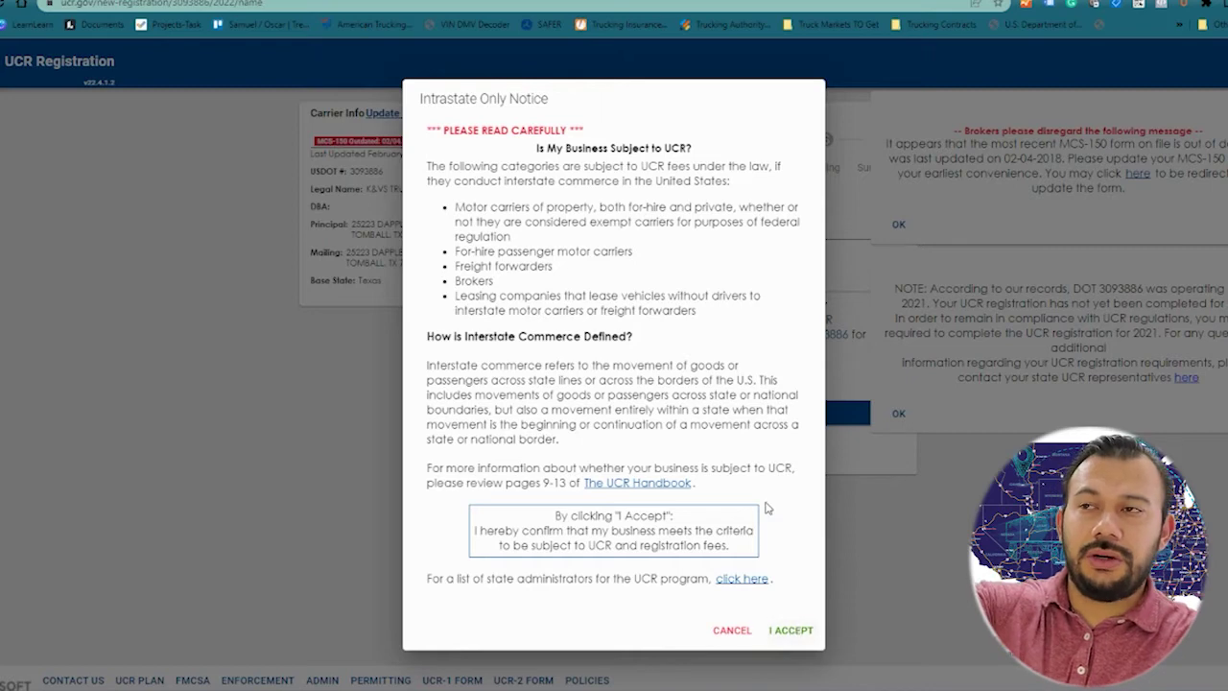
# Step: Accept the Intrastate Only Notice and dismiss the MCS-150 and 2021 registration notes
pyautogui.click(789, 633)
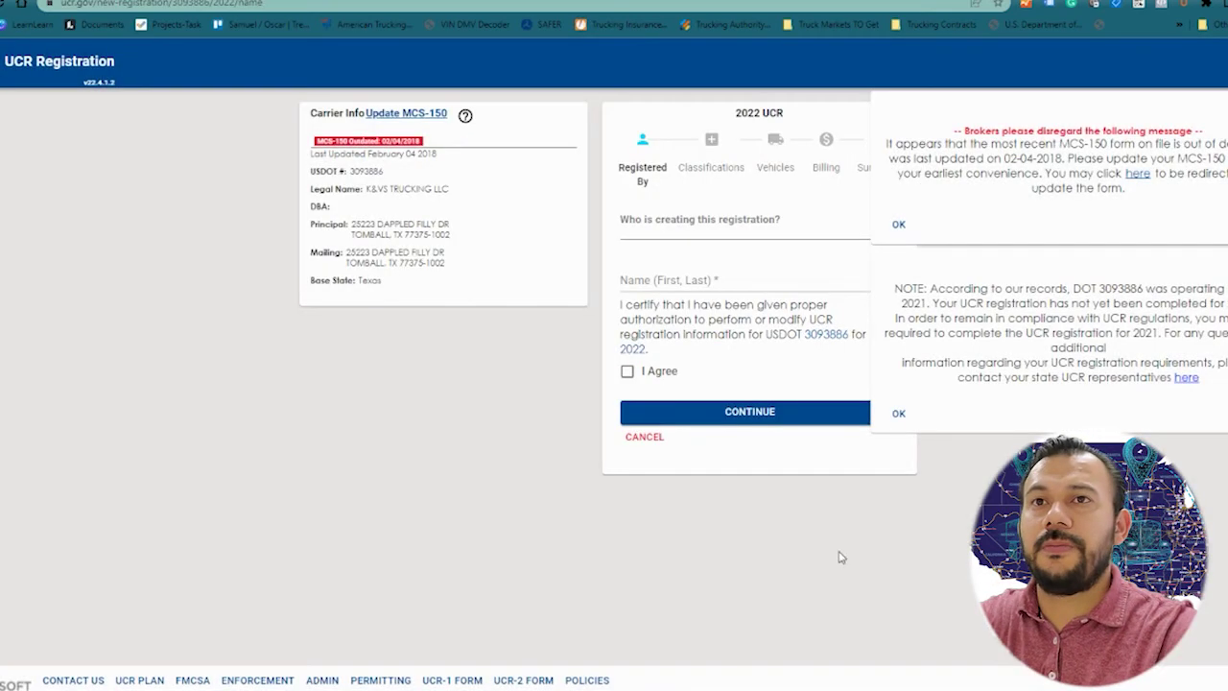
pyautogui.click(898, 227)
pyautogui.click(895, 259)
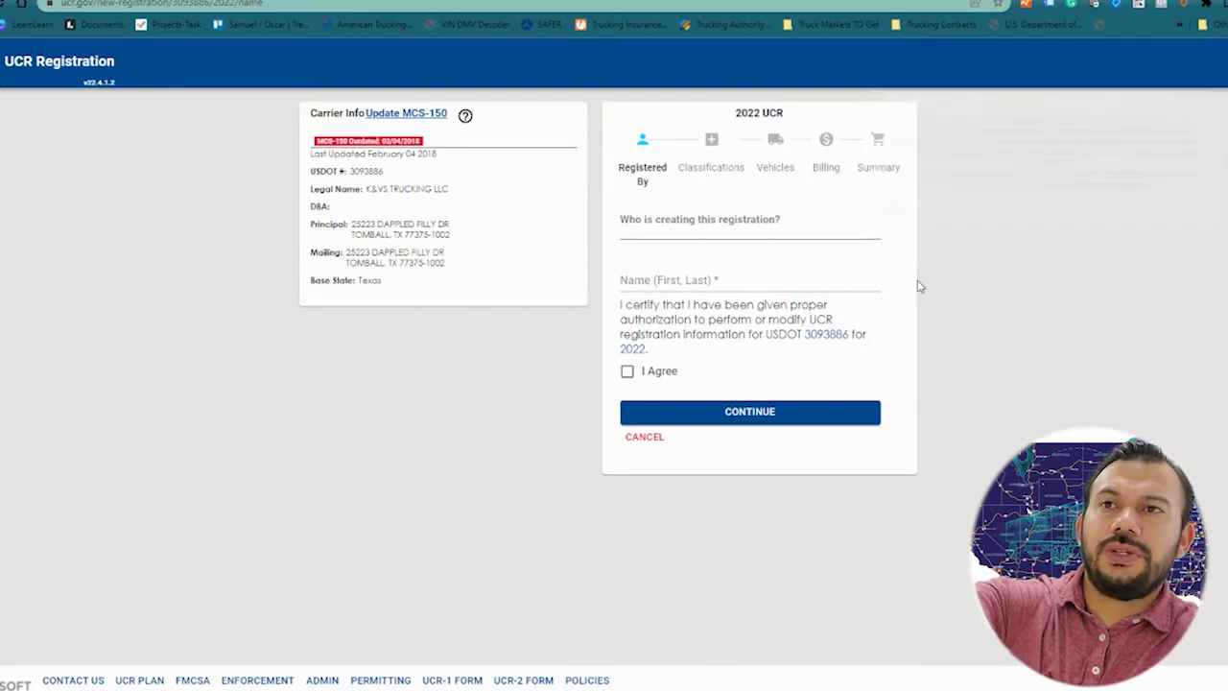
# Step: Enter the registrant's full name, agree to the authorization certification, and continue
pyautogui.click(748, 279)
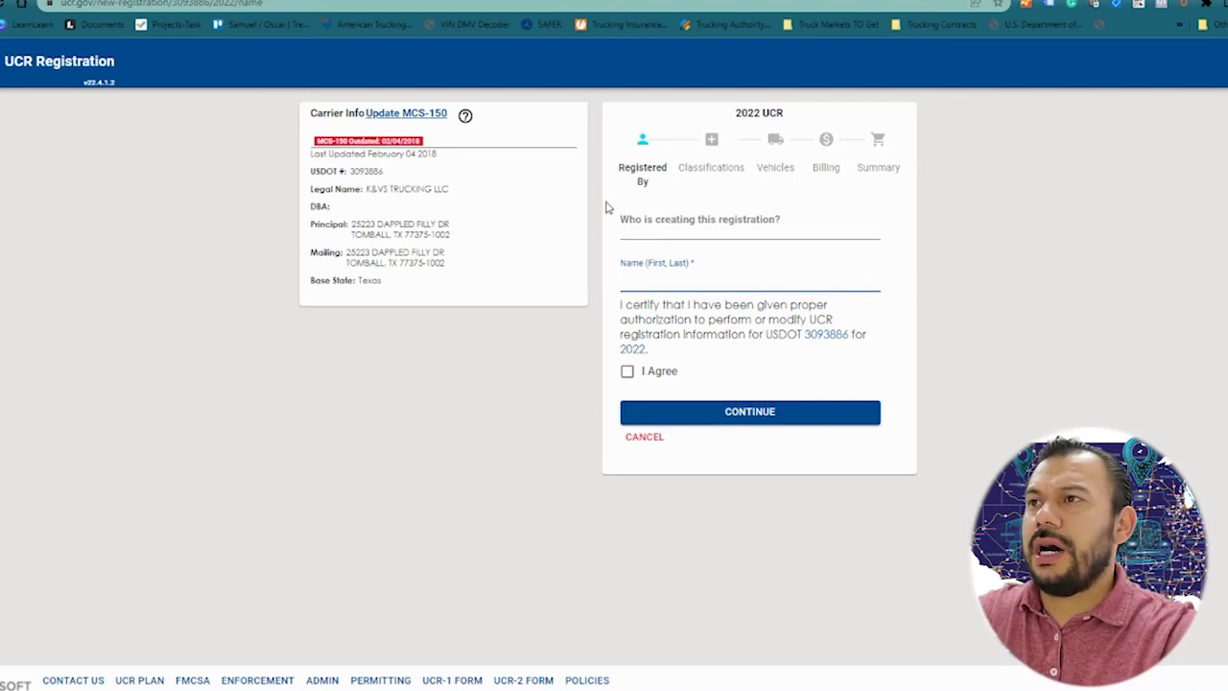
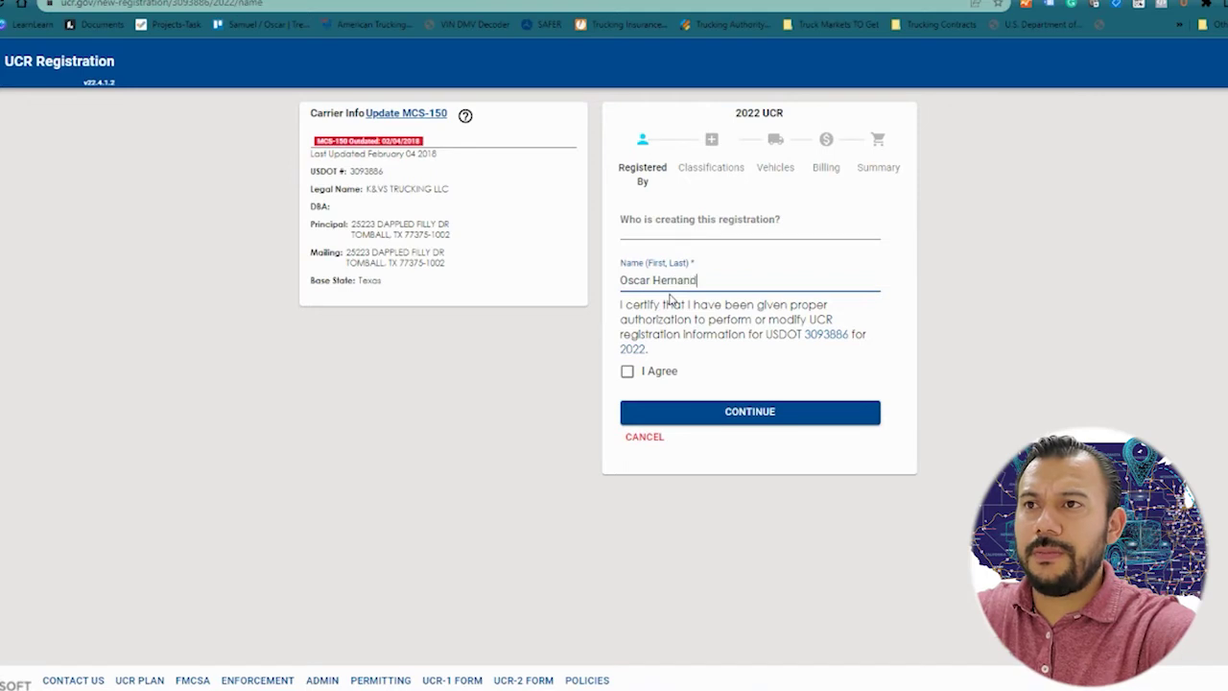
pyautogui.click(626, 372)
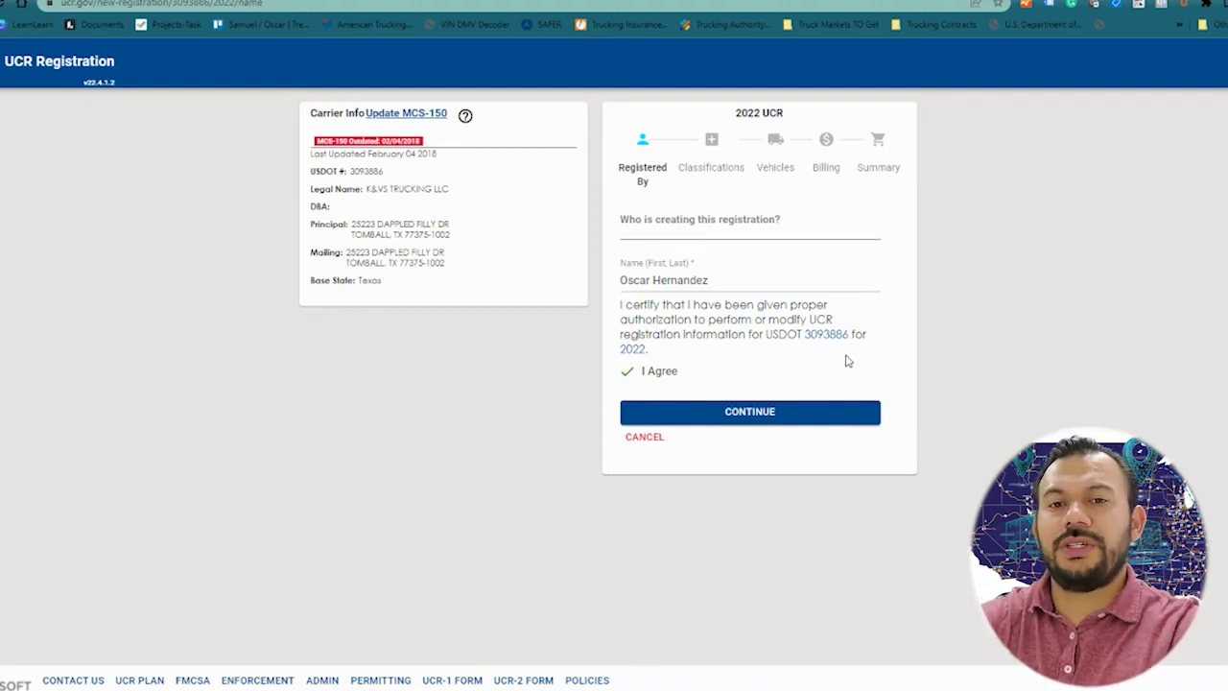
pyautogui.click(717, 278)
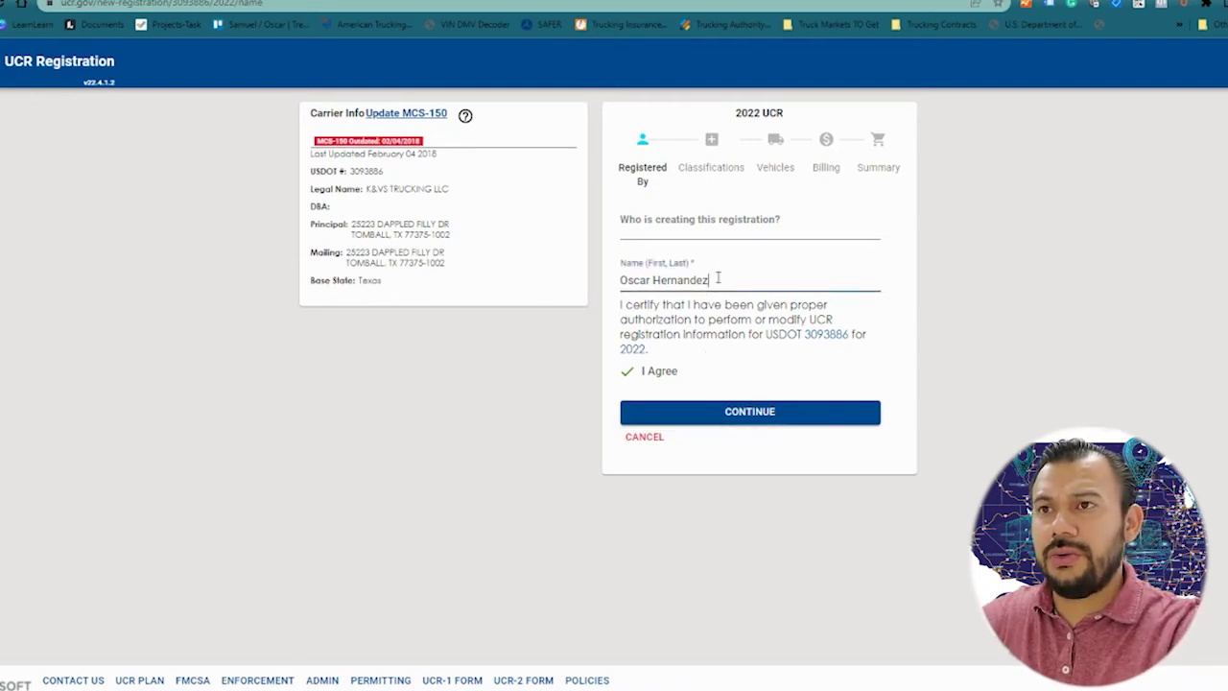
pyautogui.click(756, 414)
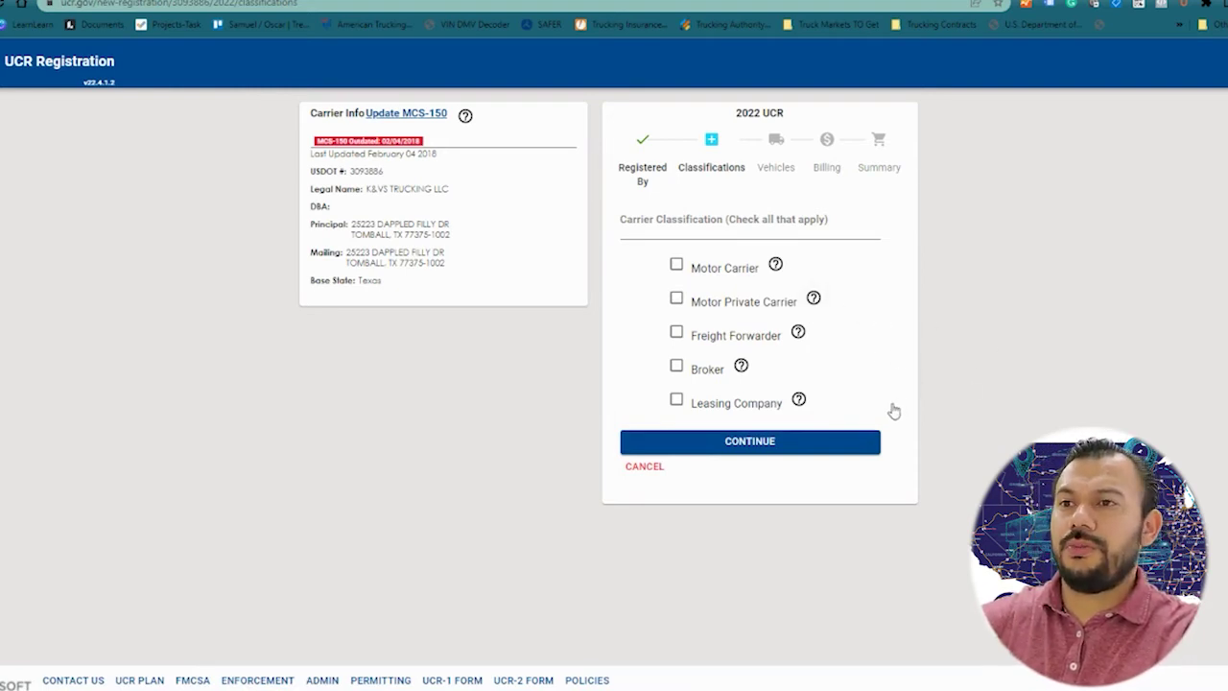
# Step: Tick Motor Carrier as the classification and continue to Vehicles
pyautogui.click(676, 264)
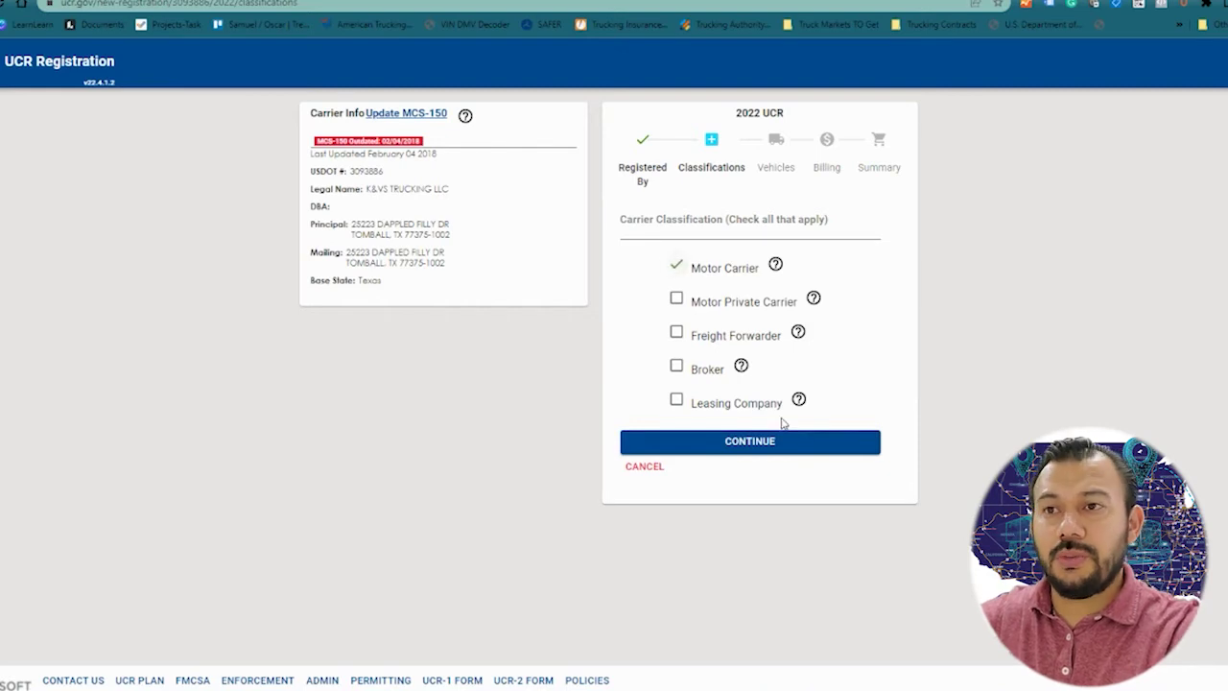
pyautogui.click(721, 446)
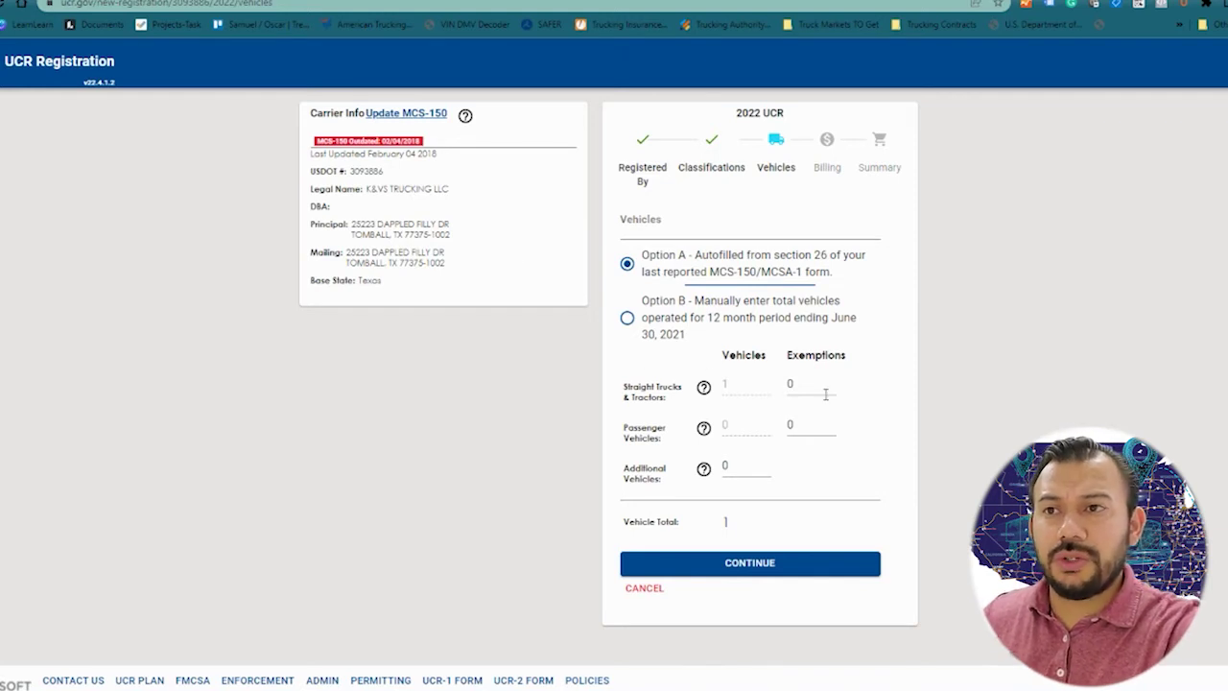
# Step: Keep 0 additional vehicles for a total of 1 and confirm all vehicles were included
pyautogui.click(742, 471)
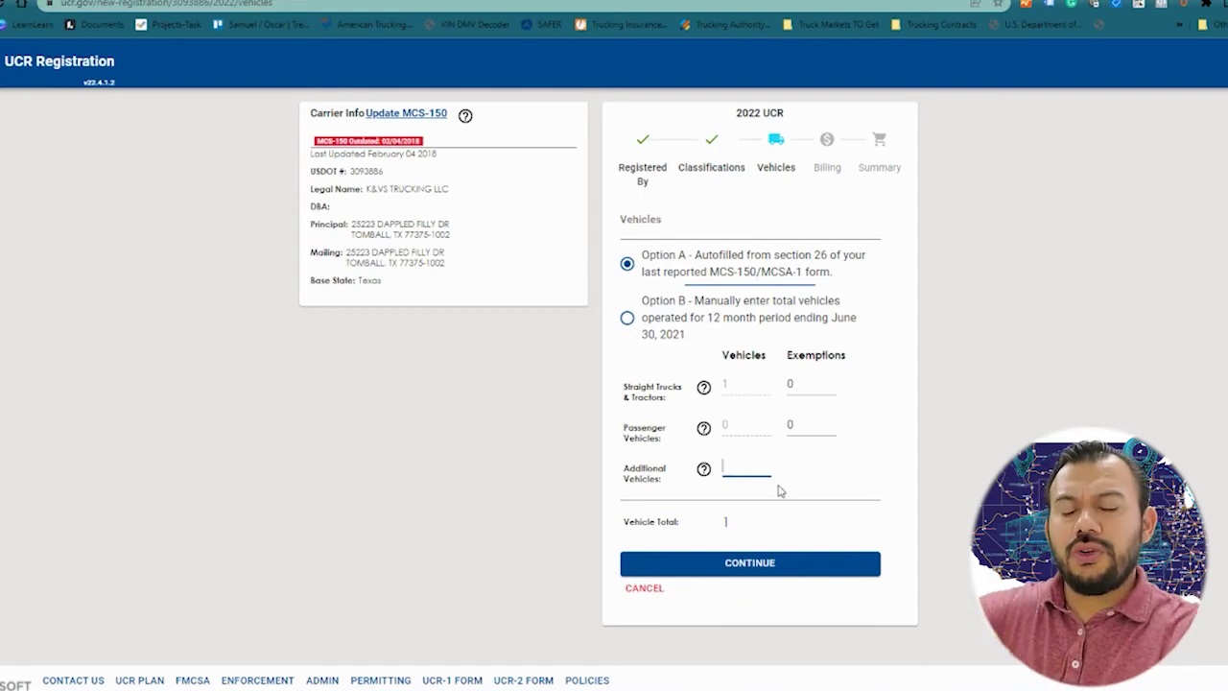
pyautogui.click(843, 490)
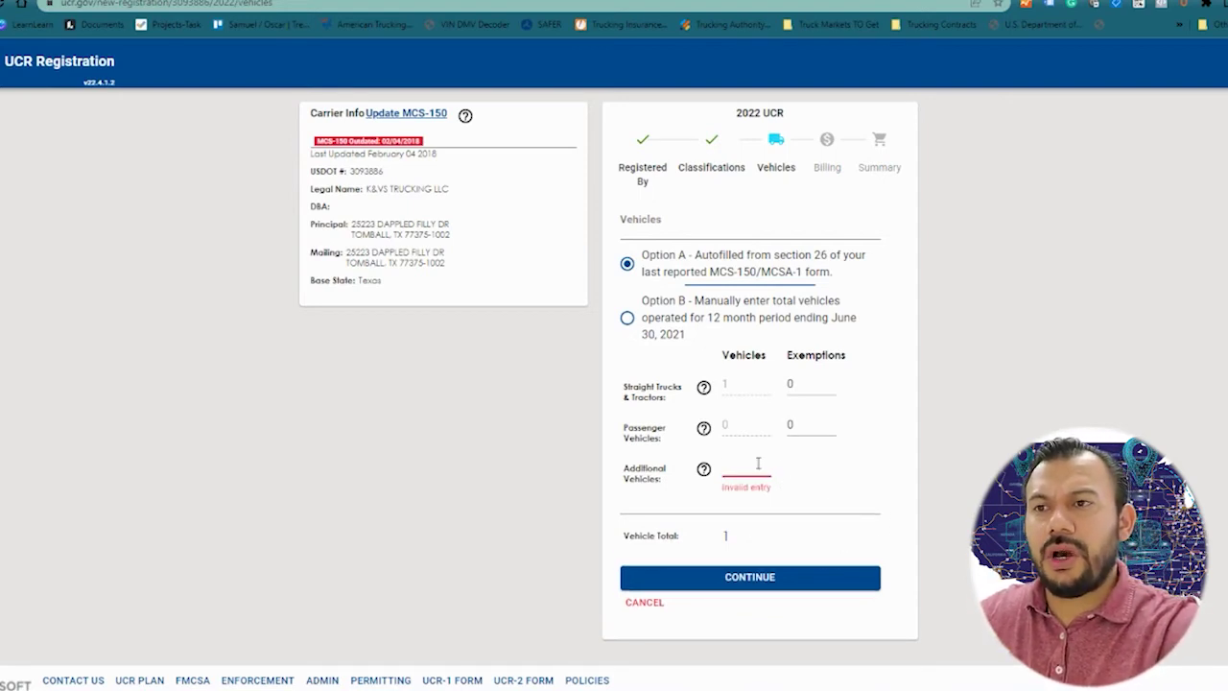
pyautogui.write('0')
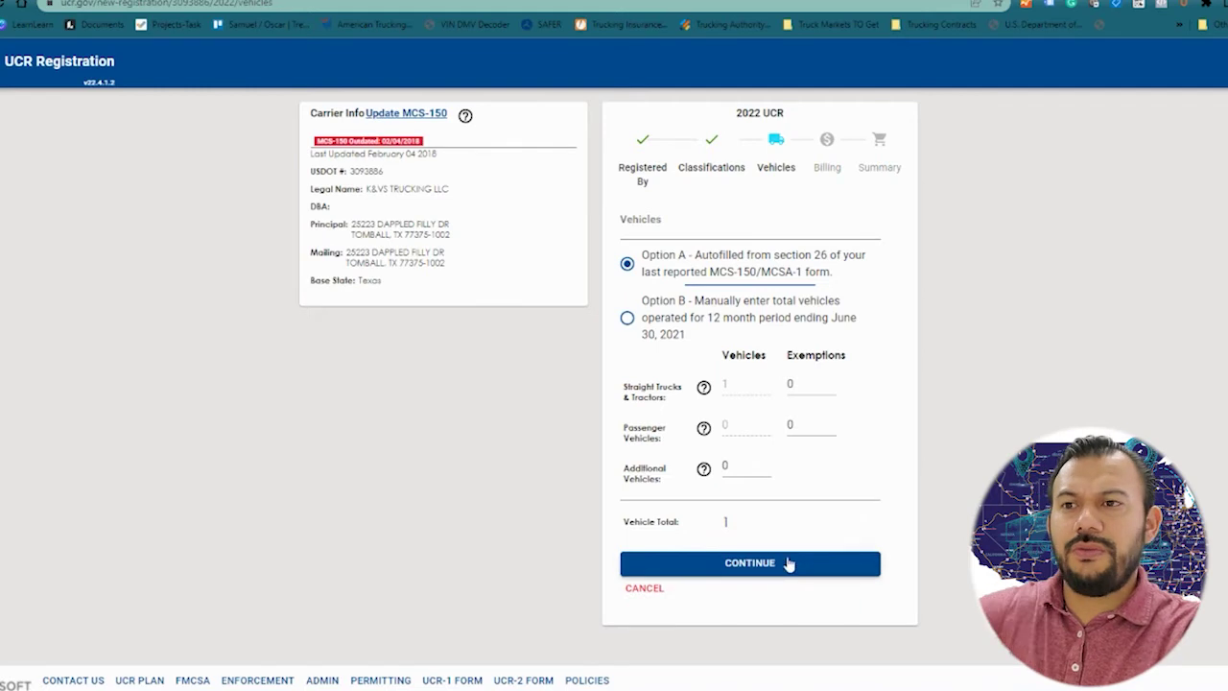
pyautogui.click(754, 566)
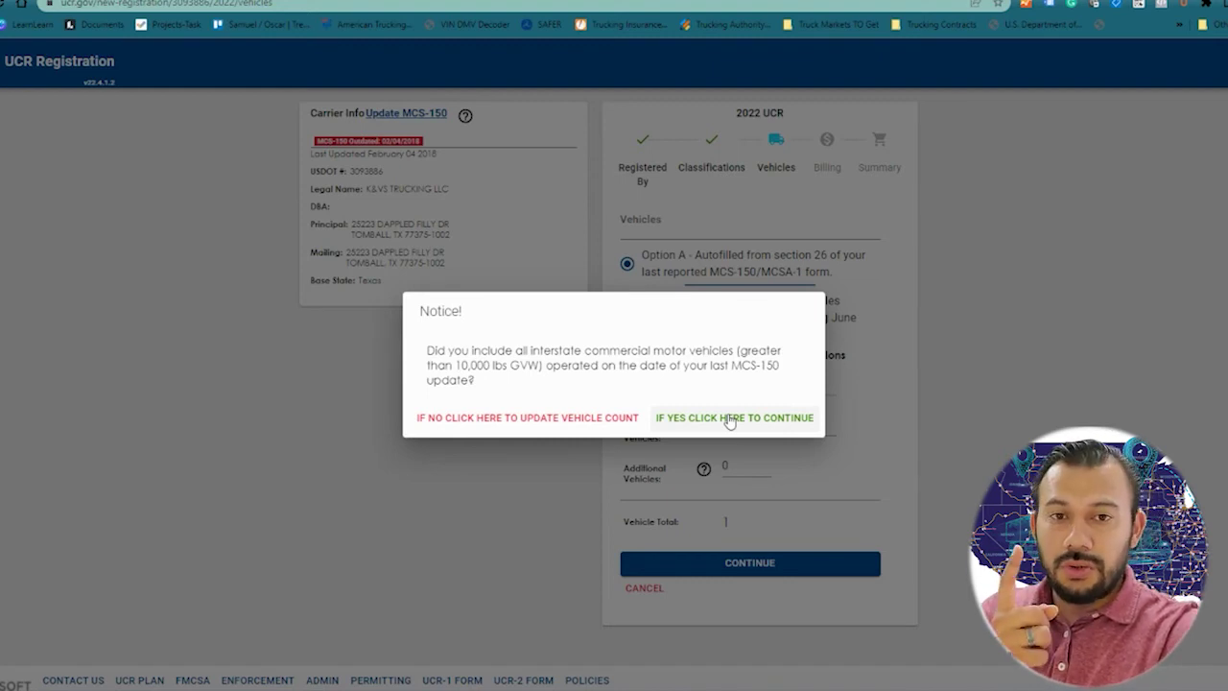
pyautogui.click(729, 420)
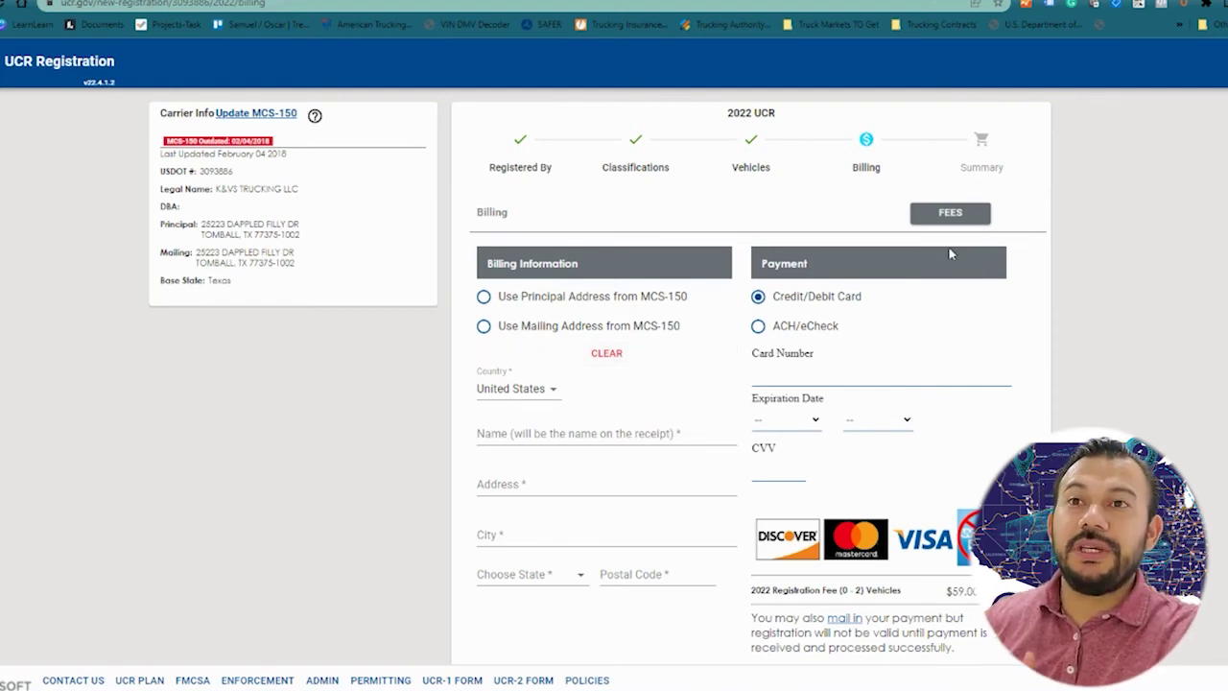
pyautogui.click(949, 213)
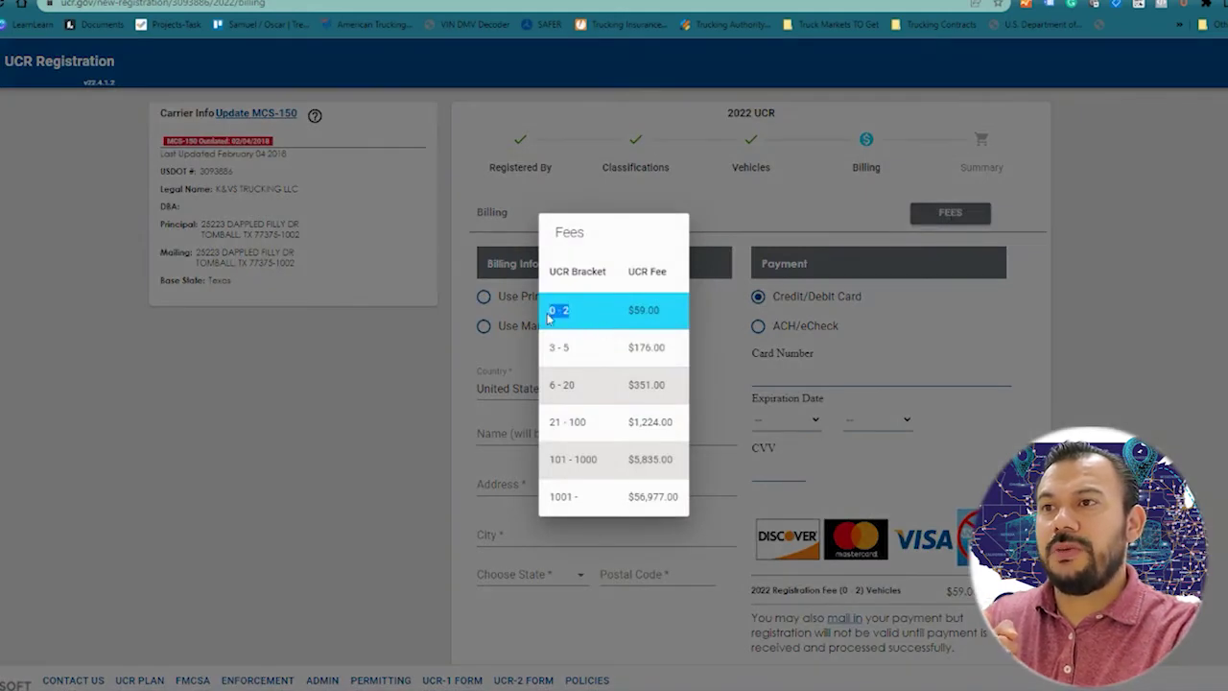
pyautogui.moveTo(671, 312); pyautogui.dragTo(621, 318)
pyautogui.click(559, 351)
pyautogui.moveTo(670, 356); pyautogui.dragTo(549, 387)
pyautogui.moveTo(666, 389); pyautogui.dragTo(628, 399)
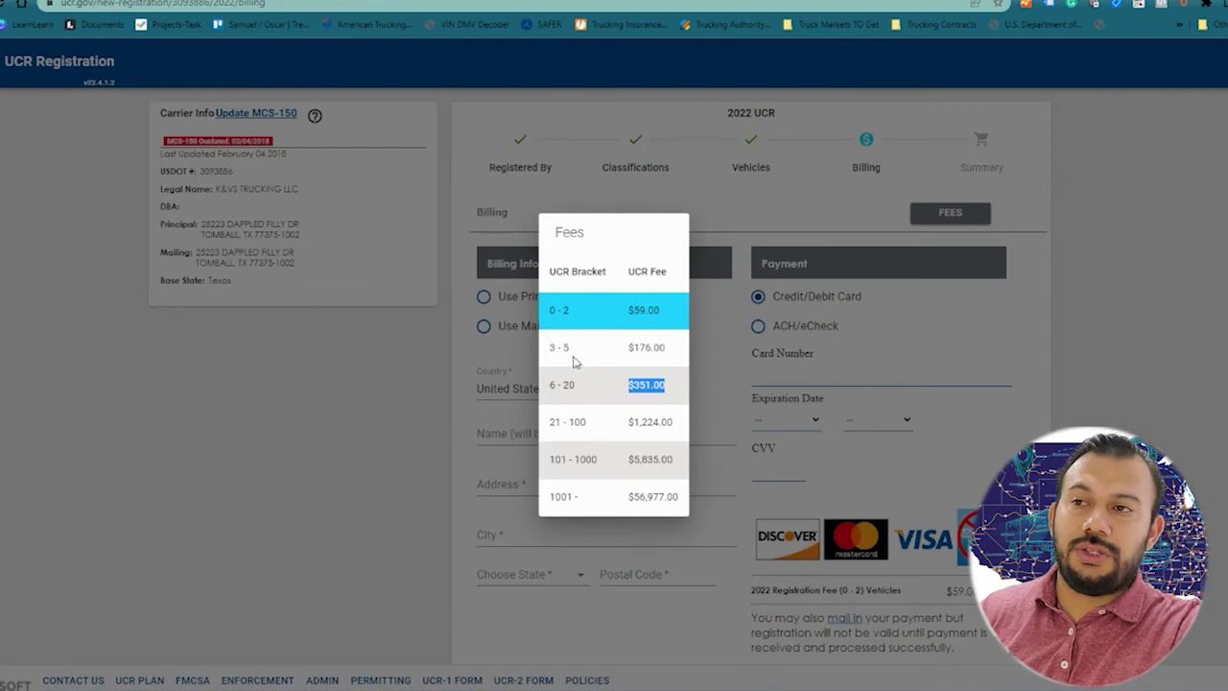
pyautogui.click(494, 315)
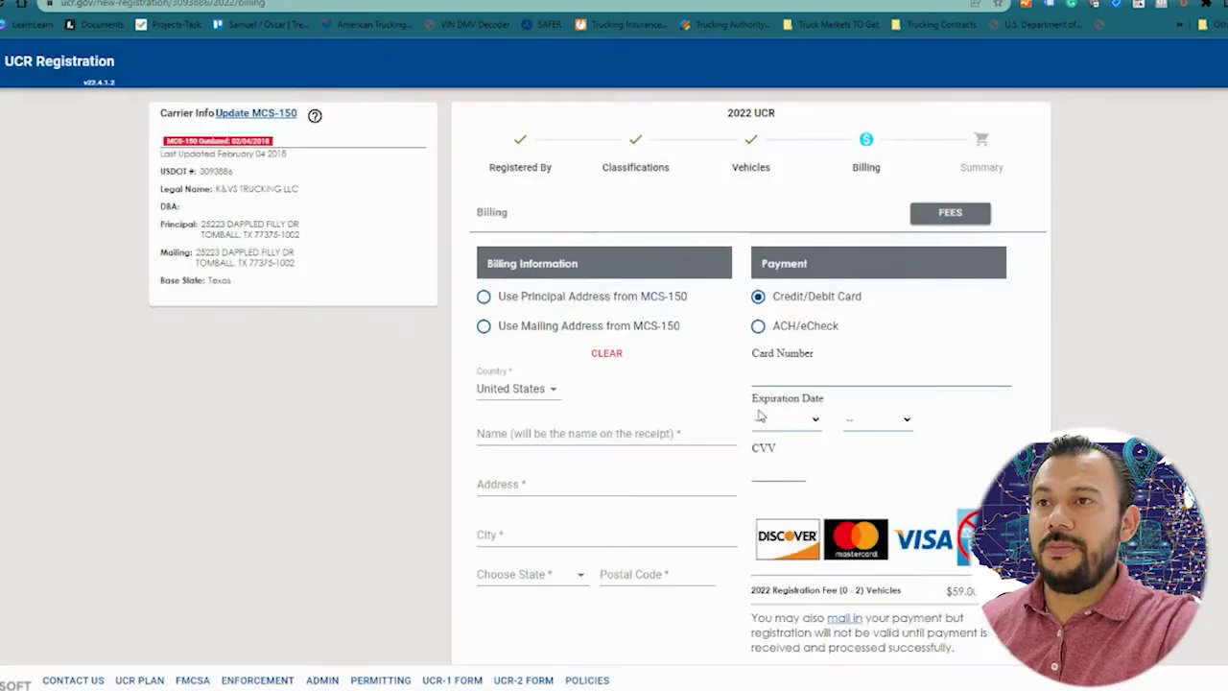
# Step: Use the principal MCS-150 address for billing and enter the card number
pyautogui.click(483, 296)
pyautogui.click(815, 376)
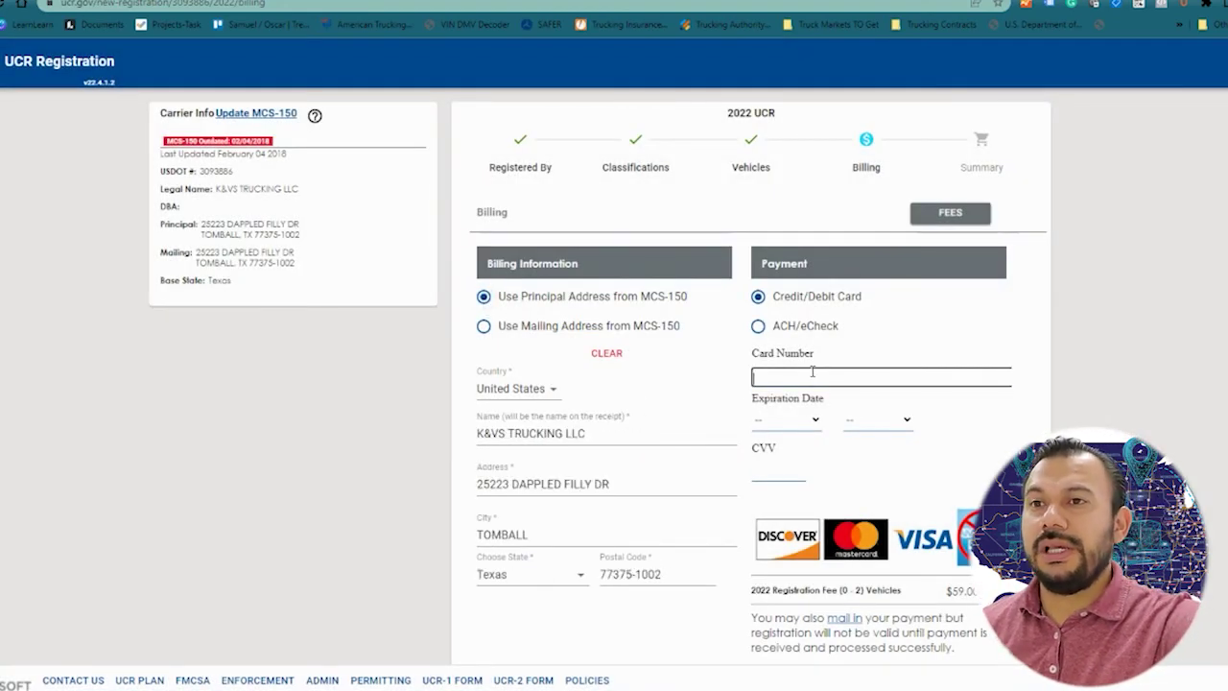
# Step: Choose the card's expiration month and year and enter its CVV
pyautogui.click(786, 419)
pyautogui.click(781, 472)
pyautogui.click(868, 419)
pyautogui.click(865, 342)
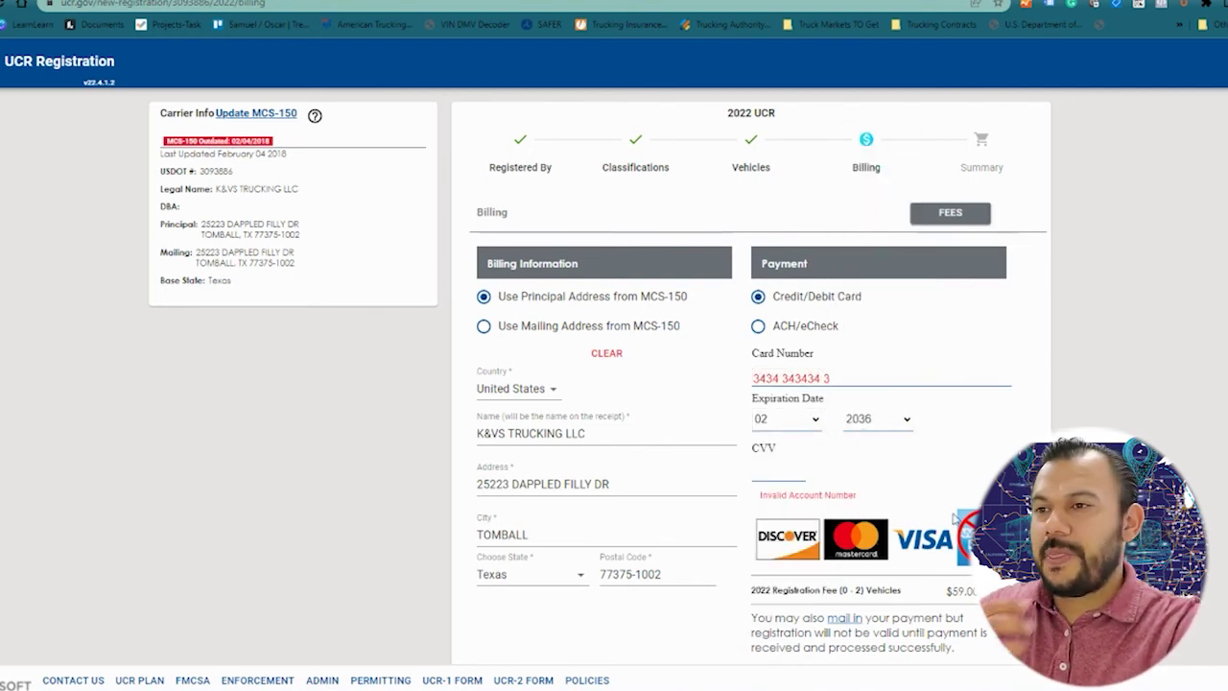
pyautogui.click(784, 474)
pyautogui.write('4545')
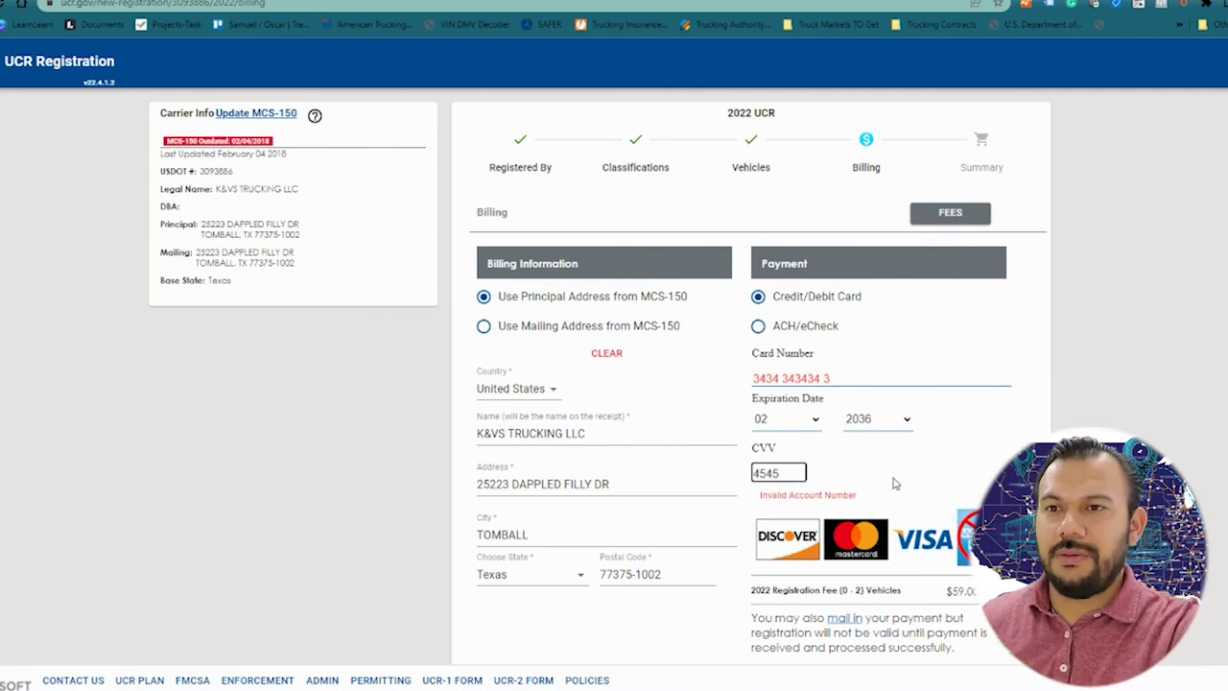
pyautogui.scroll(-1, 1135, 420)
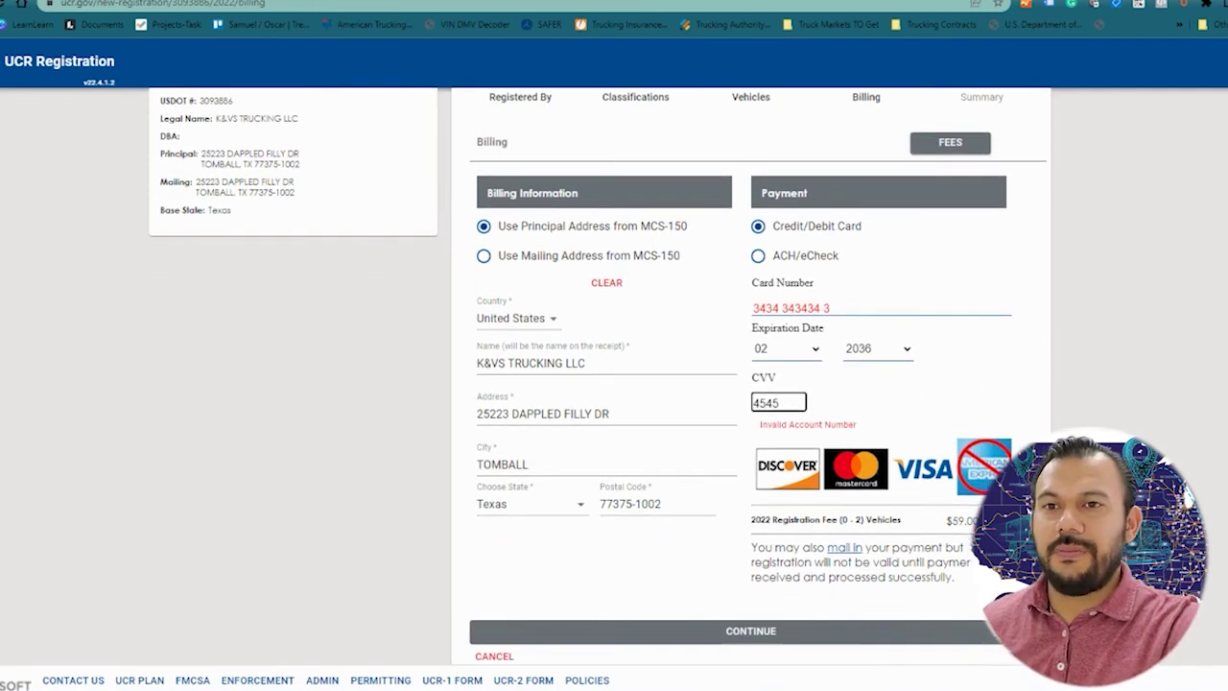